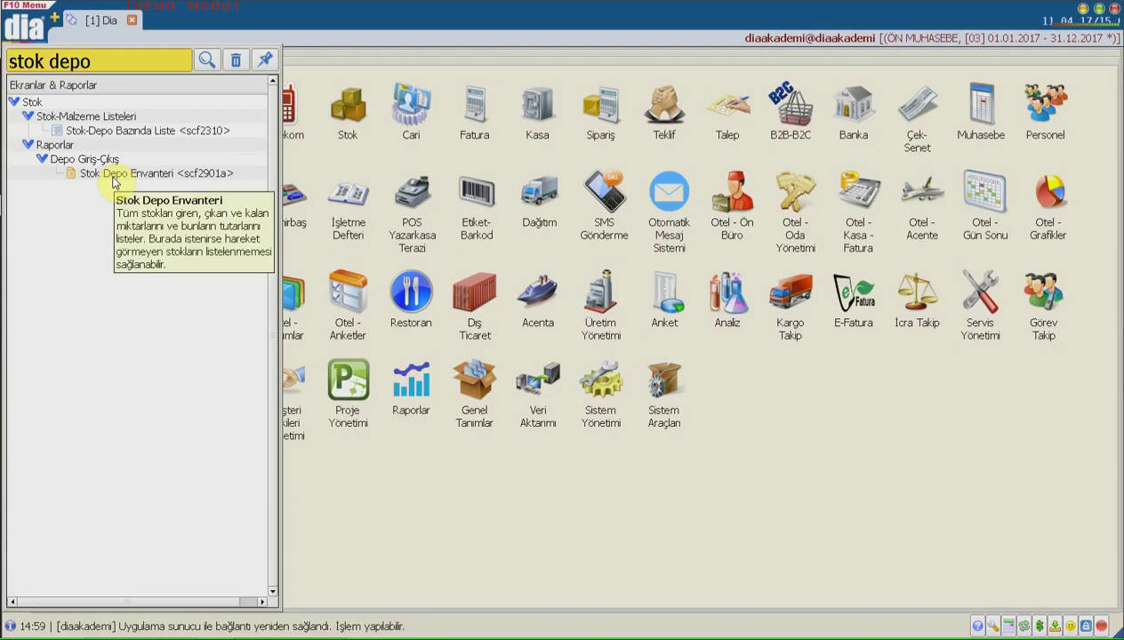
- Open the Stok Depo Envanteri report and check its warehouse choices and its start and end date fields
double_click(113, 178)
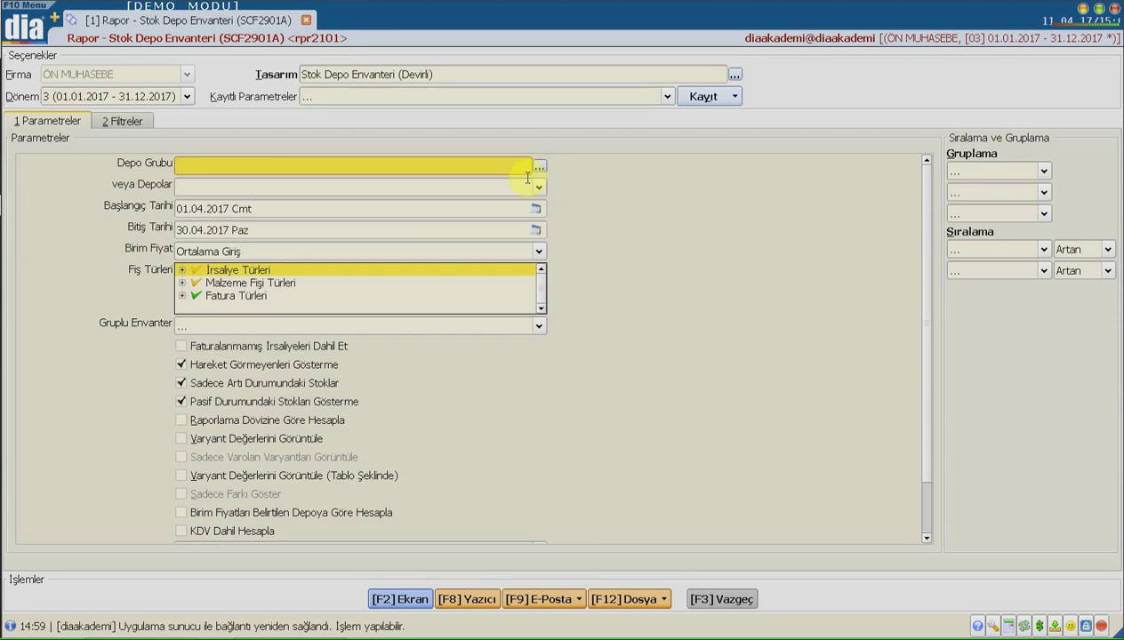
left_click(537, 186)
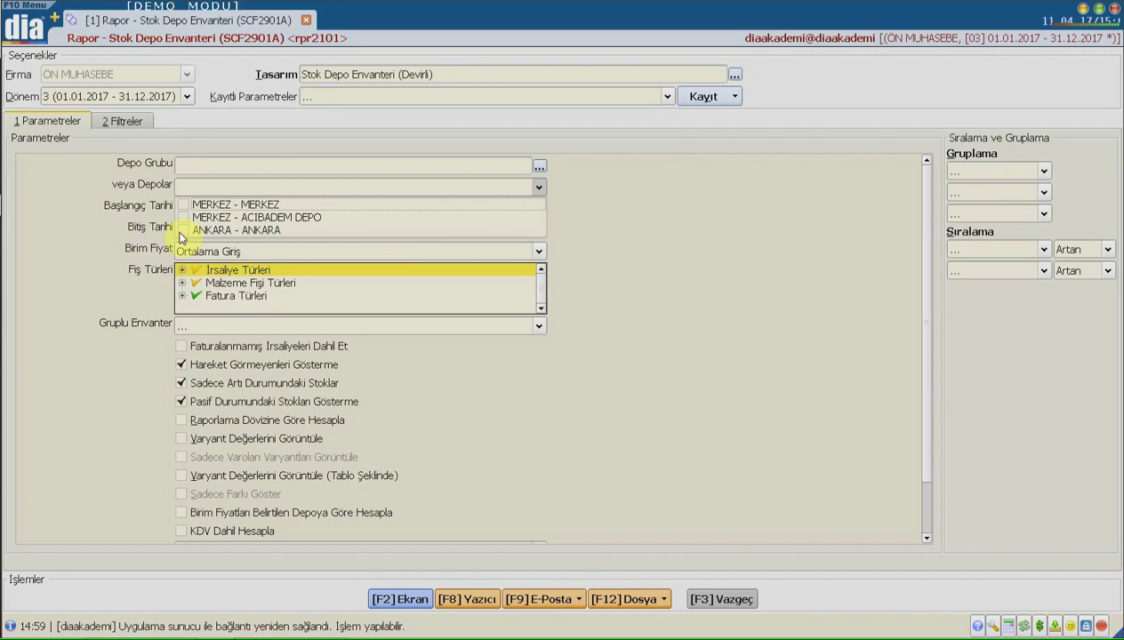
left_click(405, 169)
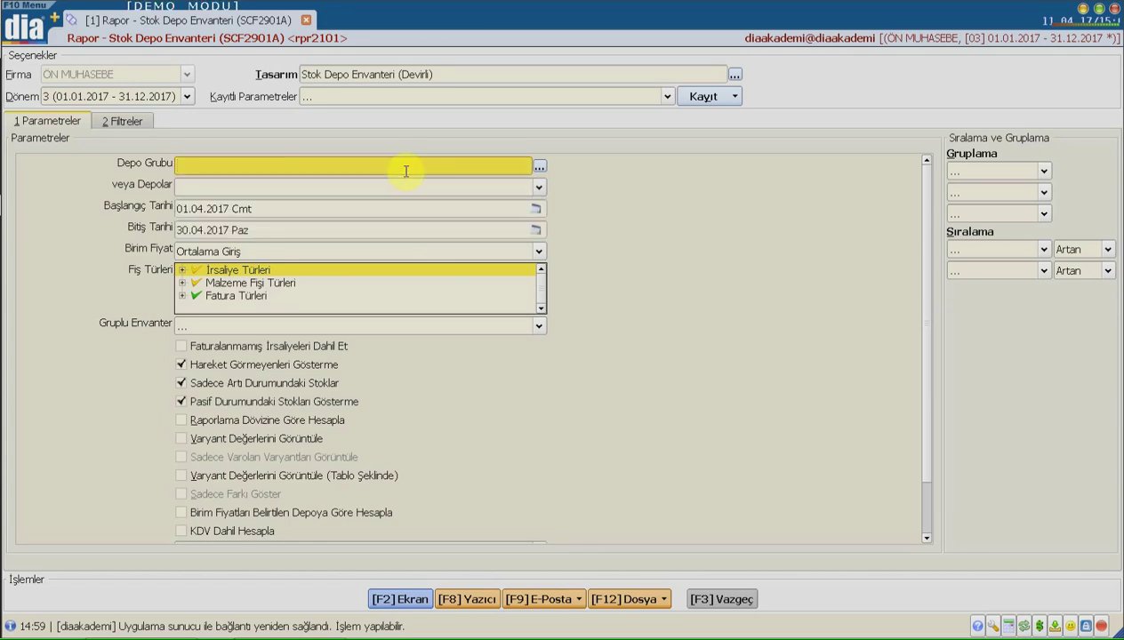
left_click(240, 208)
left_click(240, 230)
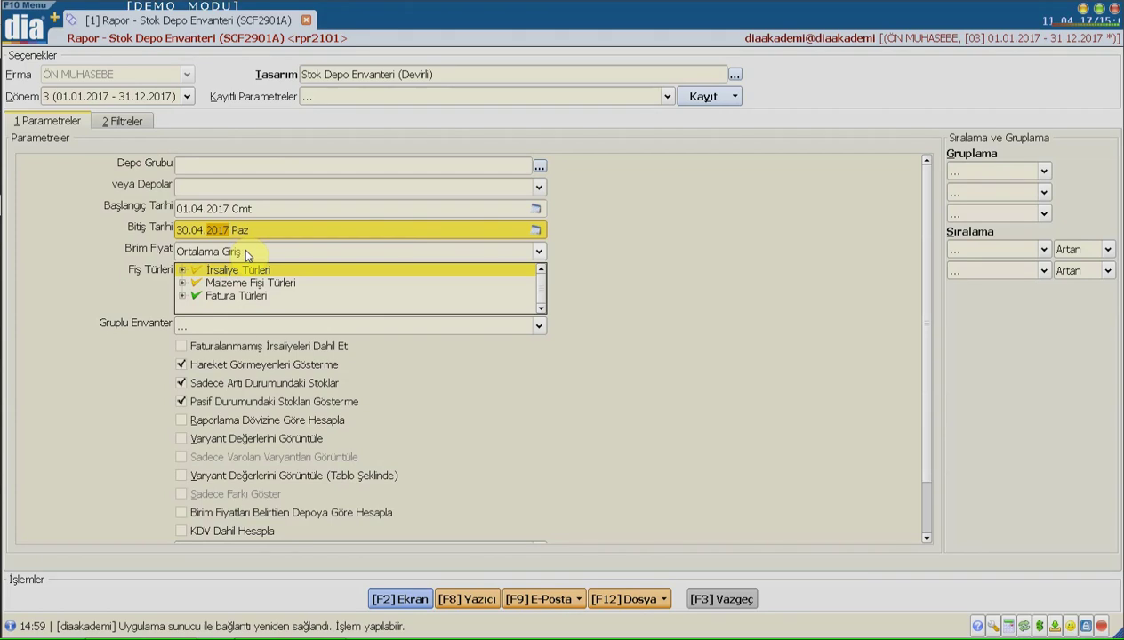
- Examine the unit price options offered for Birim Fiyat, from the numbered prices through FIFO, LIFO and ELDO
left_click(247, 253)
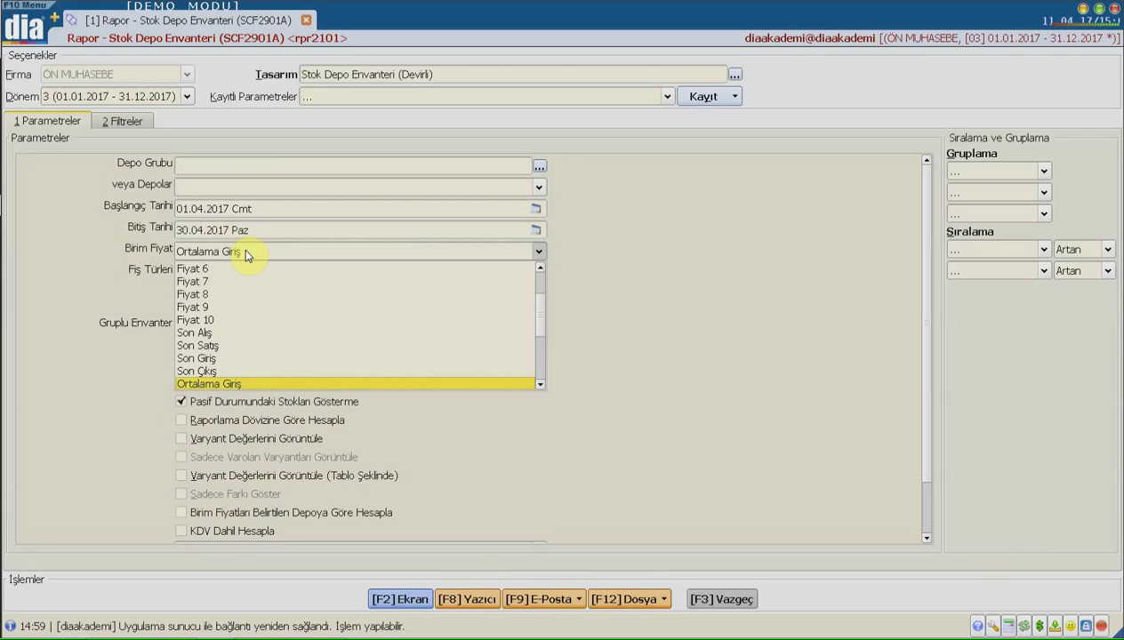
scroll(540, 329, "up", 3)
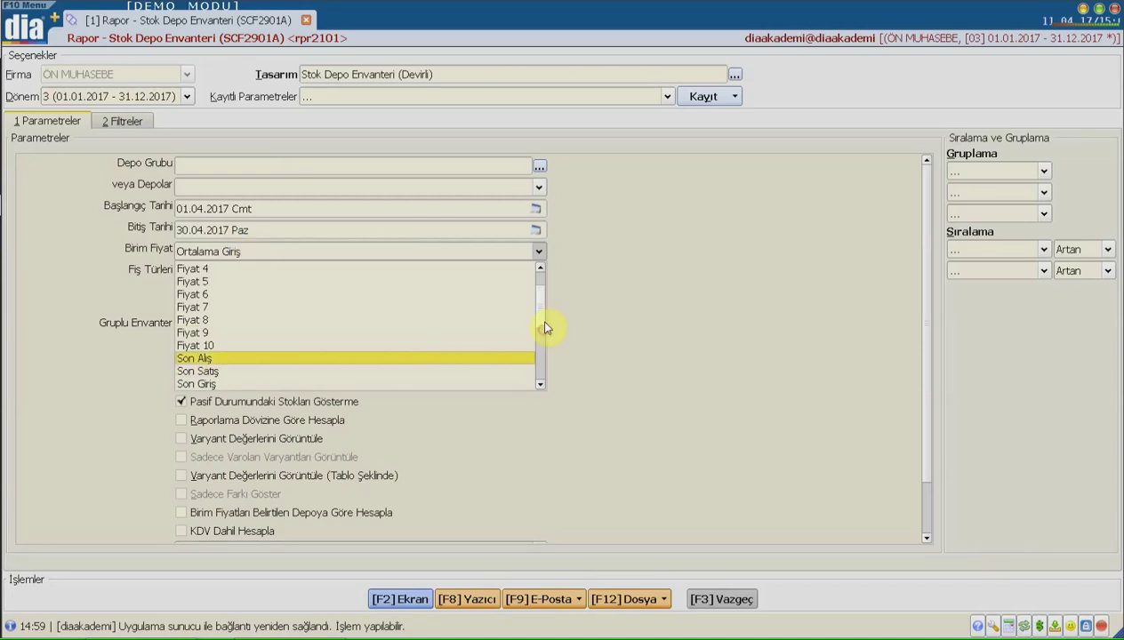
scroll(537, 302, "down", 3)
scroll(541, 334, "down", 4)
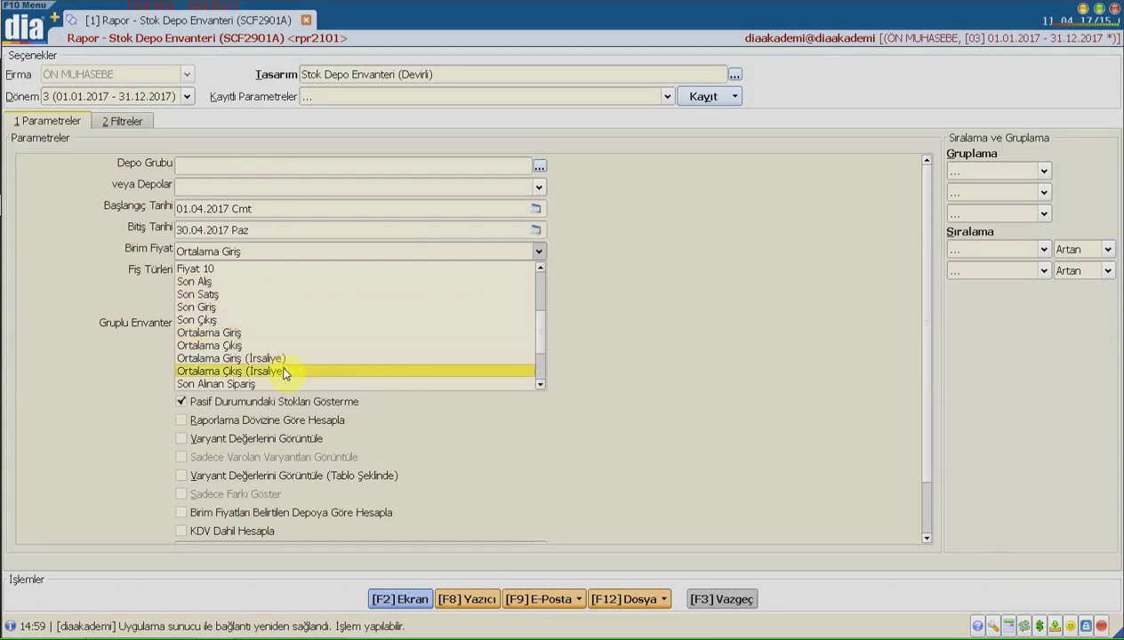
scroll(544, 351, "down", 2)
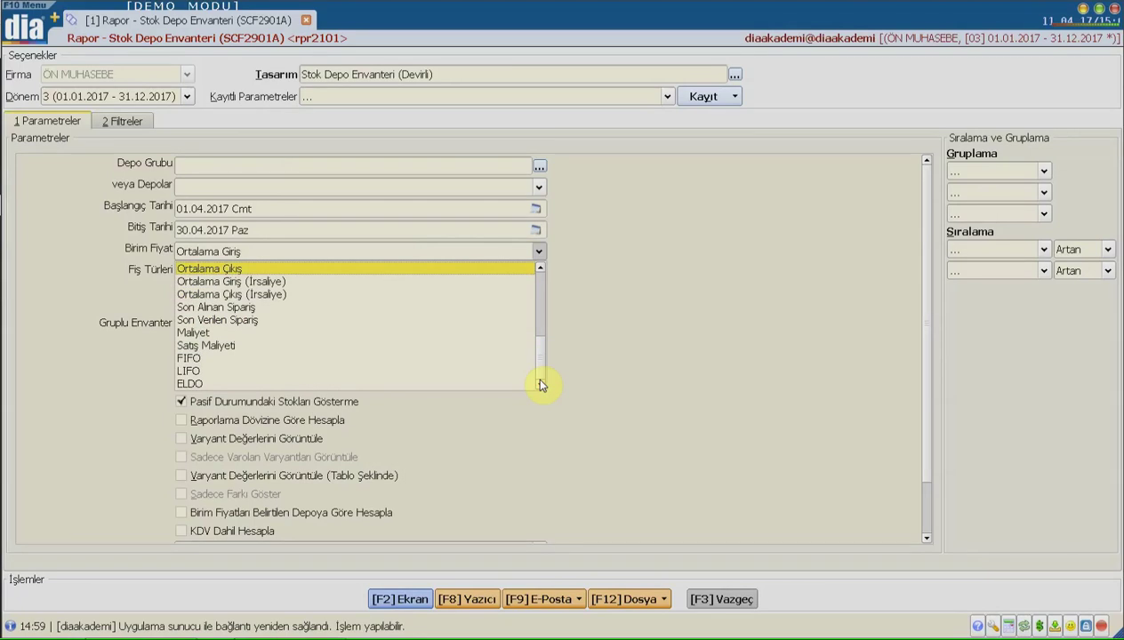
left_click(606, 352)
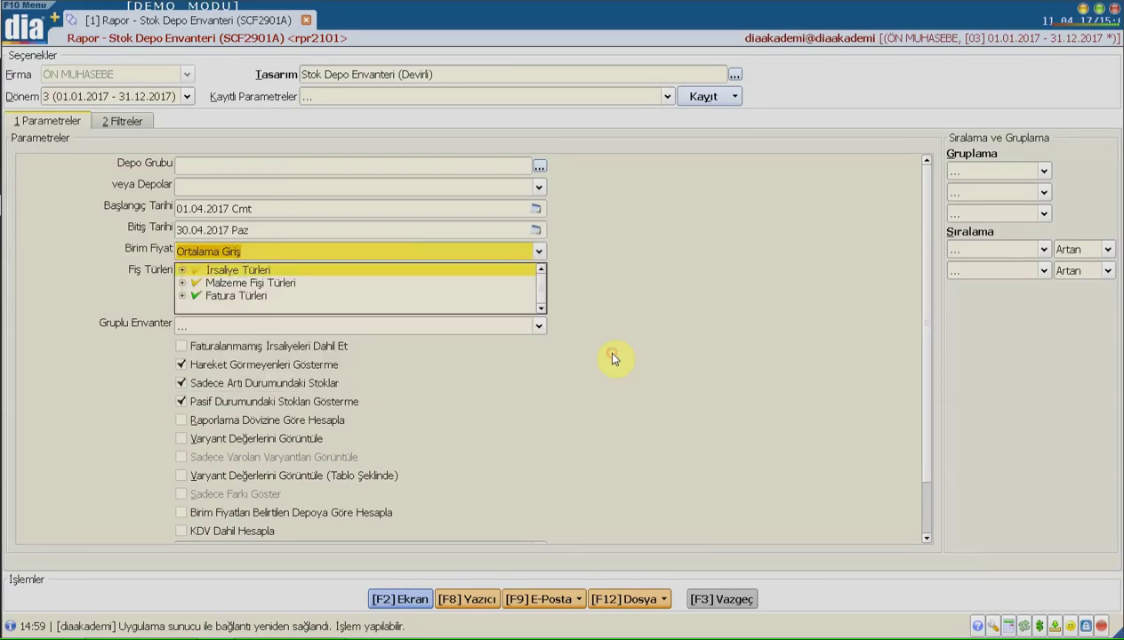
- Expand İrsaliye Türleri and Malzeme Fişi Türleri under Fiş Türleri and look through the included slip types
left_click(181, 270)
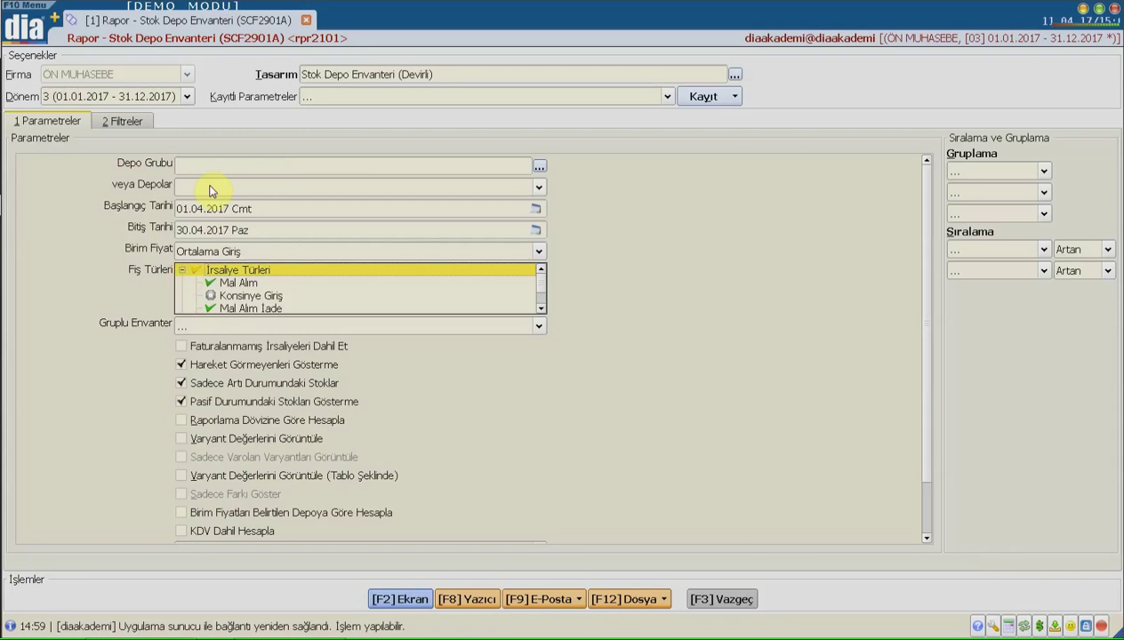
scroll(236, 283, "down", 5)
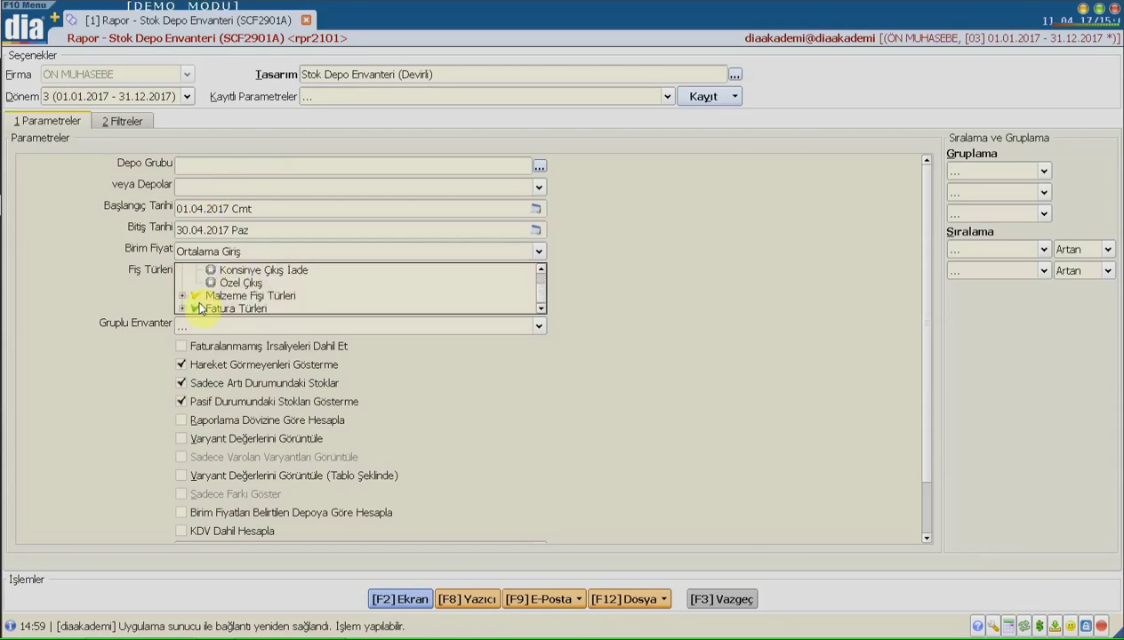
left_click(182, 295)
scroll(209, 303, "down", 4)
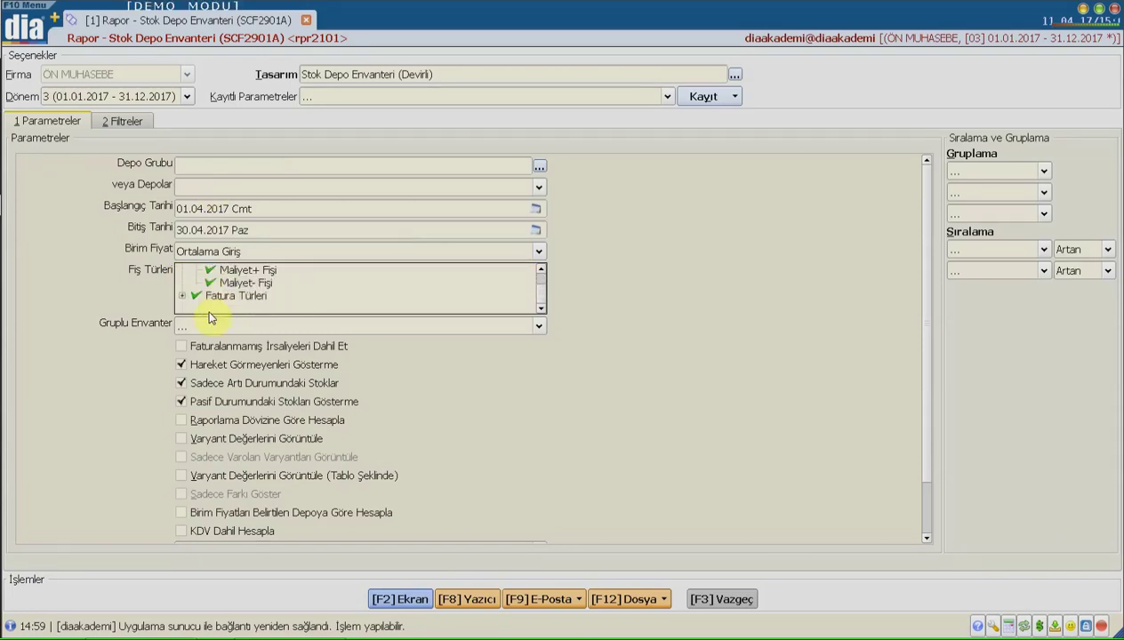
- Look through the grouping options available for Gruplu Envanter, down to Marka Adı
left_click(520, 322)
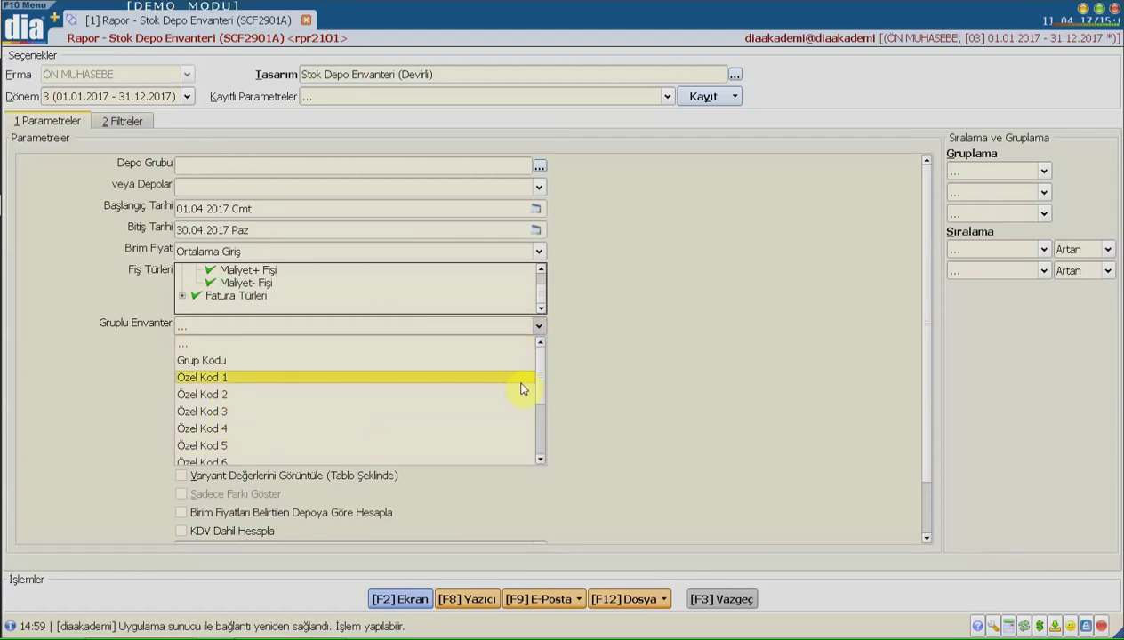
left_click_drag(542, 371, 538, 435)
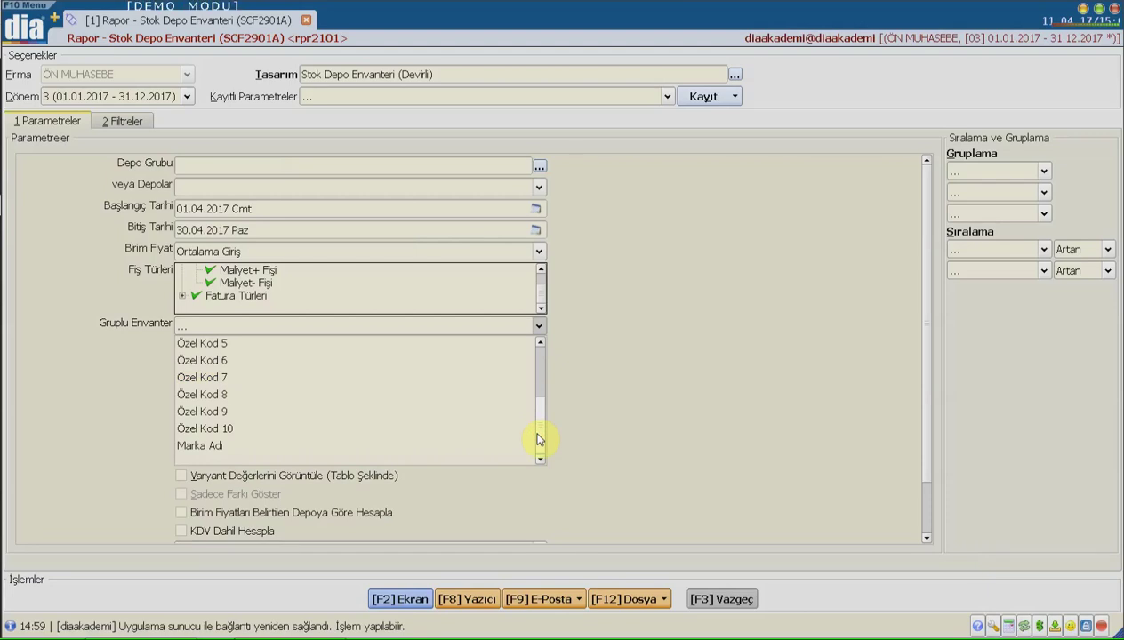
left_click(137, 387)
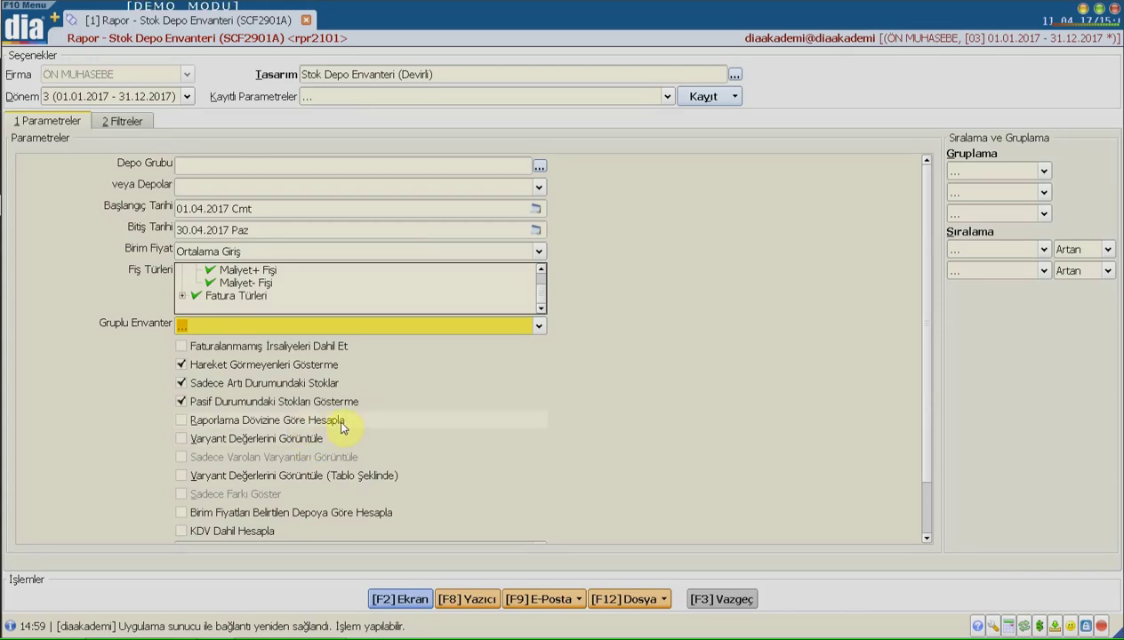
- Enable Varyant Değerlerini Görüntüle and Sadece Varolan Varyantları Görüntüle, leaving the table-format variant option off
left_click(182, 439)
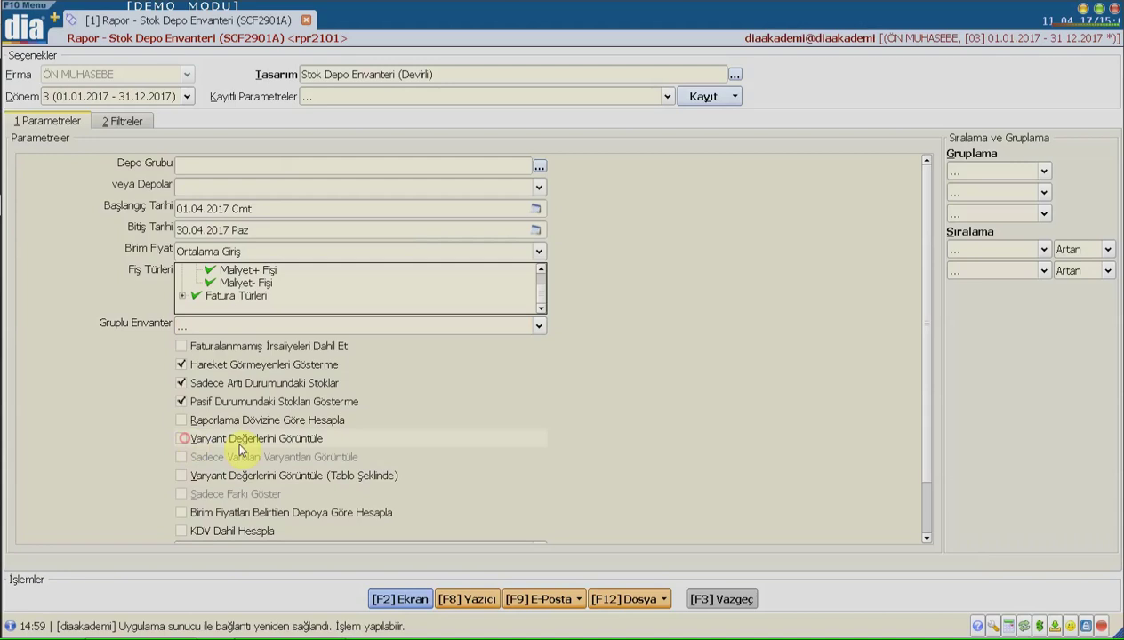
left_click(184, 439)
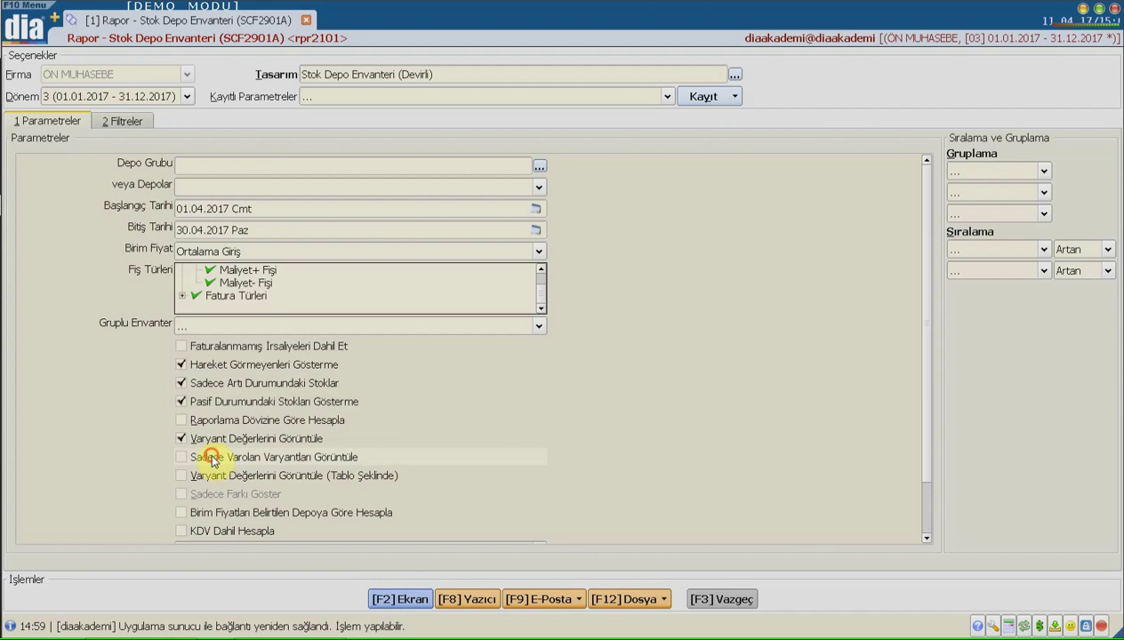
left_click(204, 459)
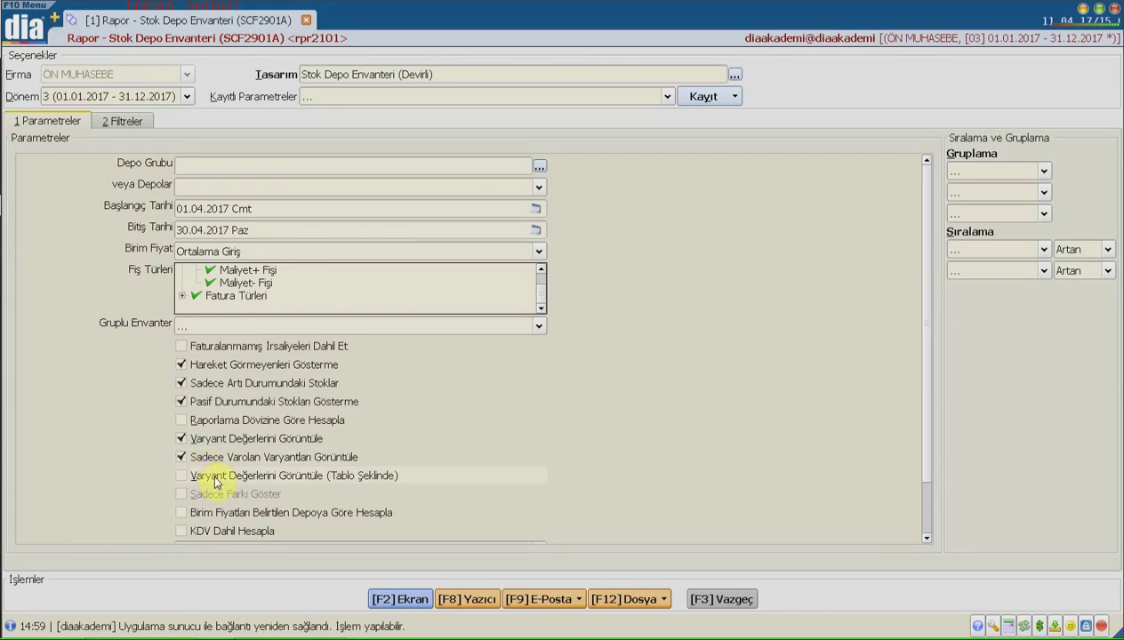
left_click(187, 478)
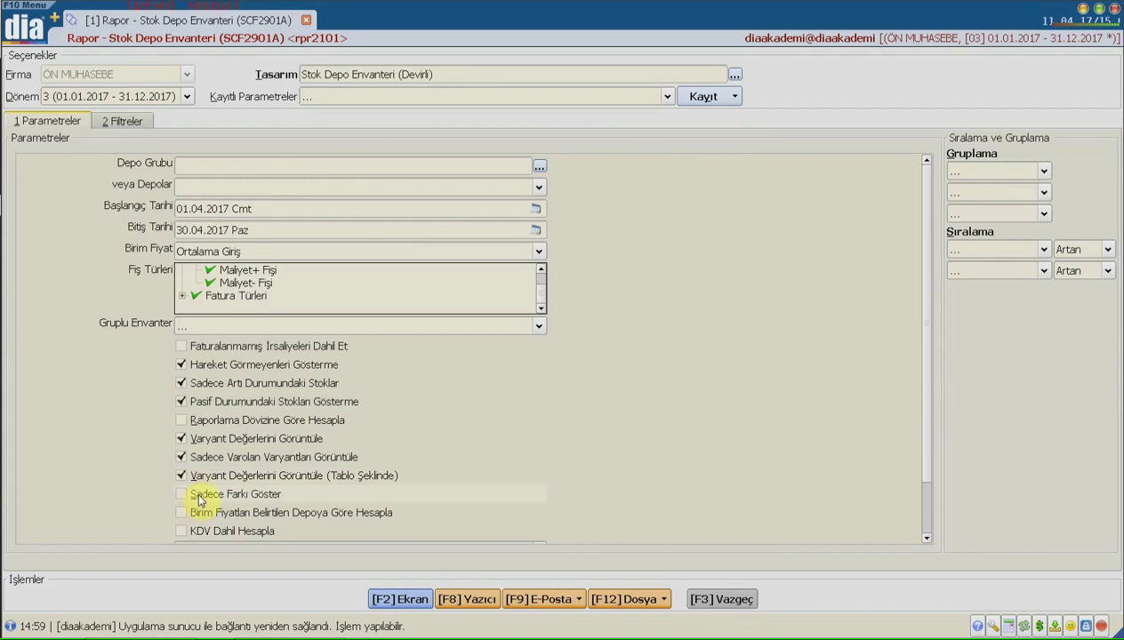
left_click(188, 477)
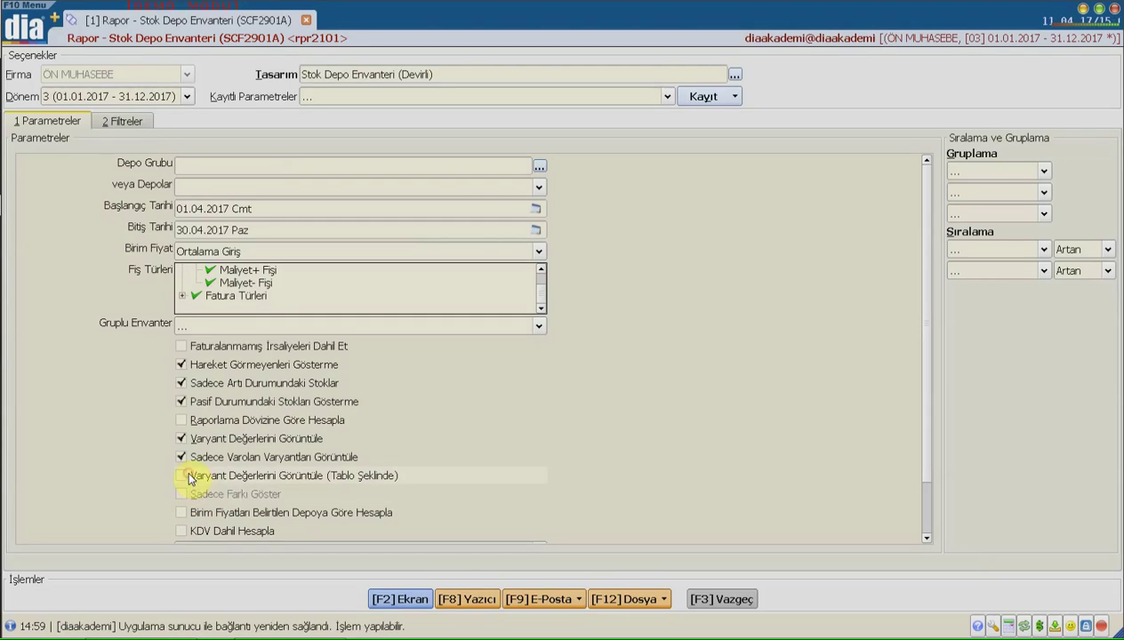
- Examine the Döviz Kur Türü options and the special code fields for invoice and material slip lines
scroll(349, 472, "down", 1)
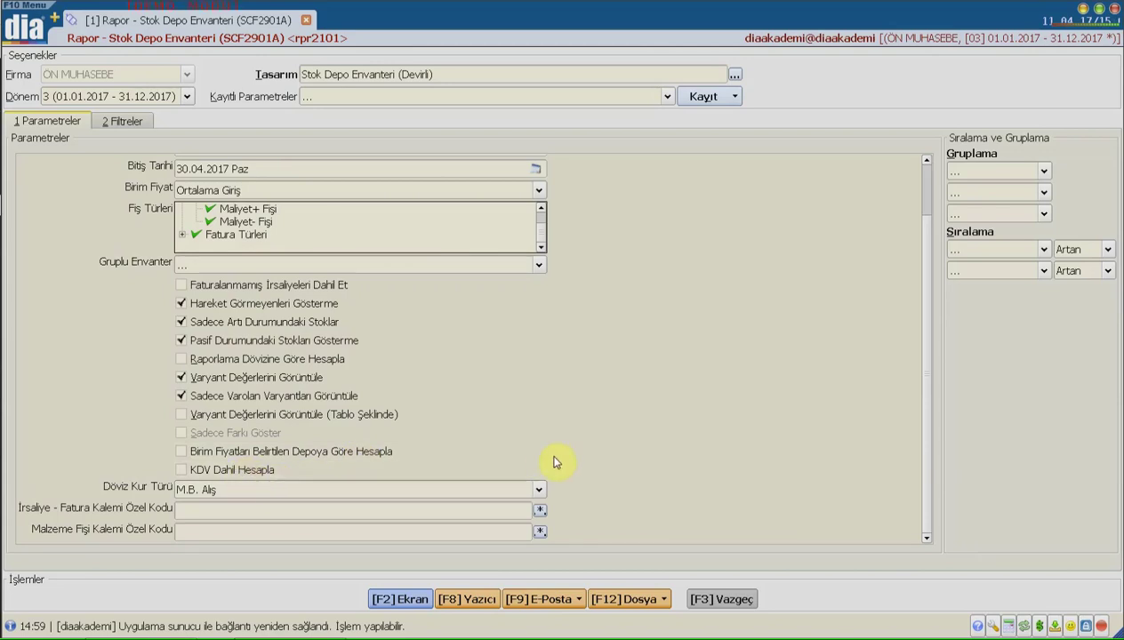
left_click(436, 492)
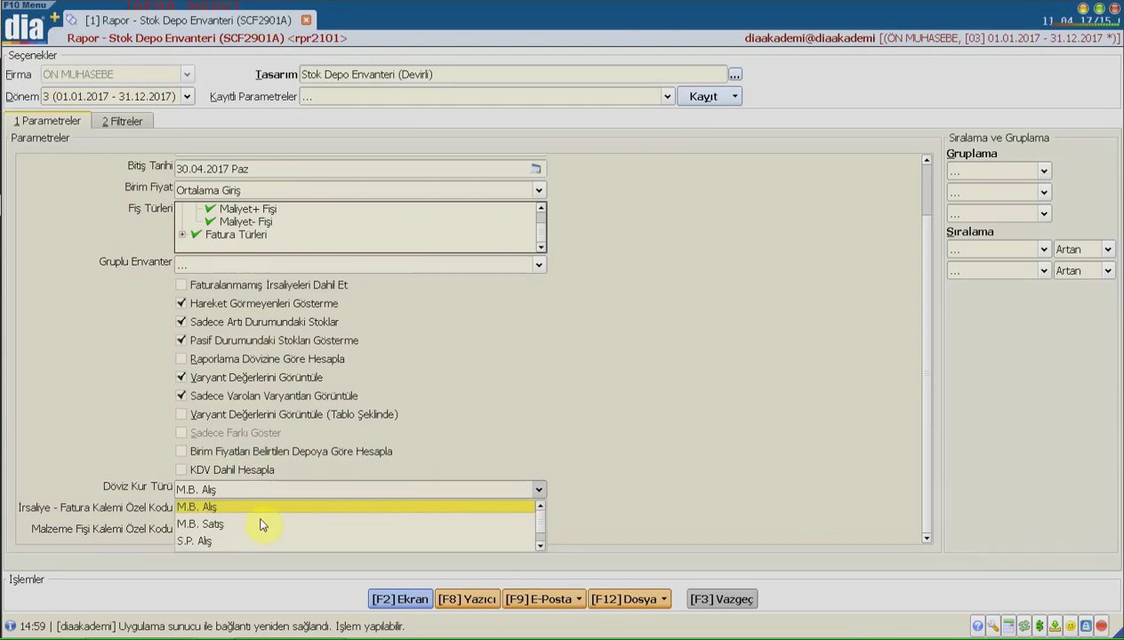
scroll(261, 538, "down", 1)
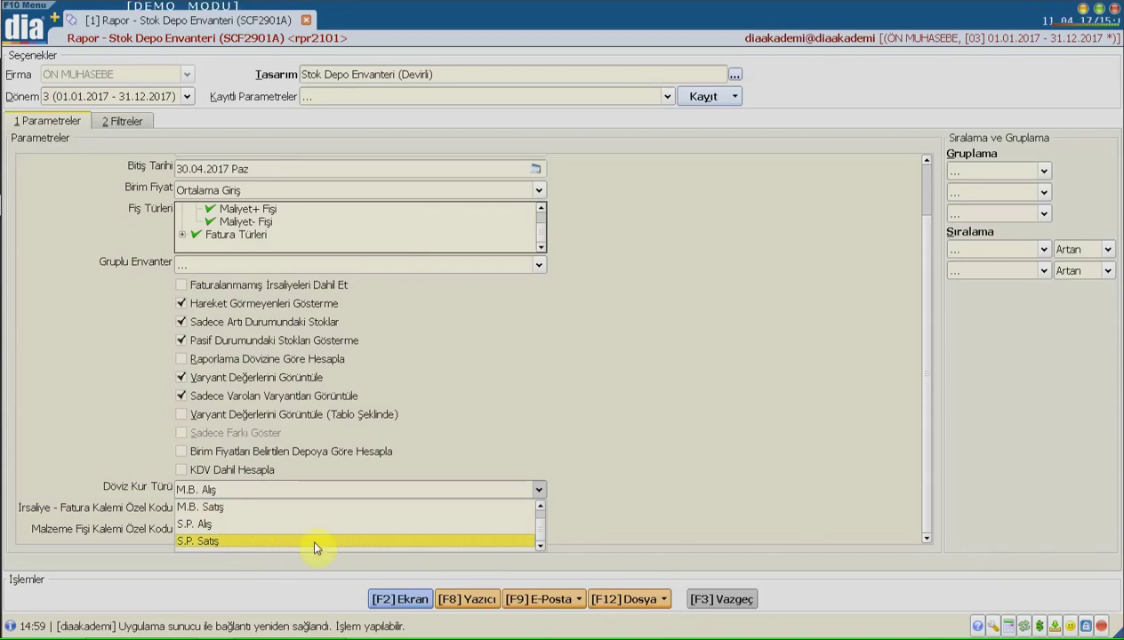
left_click(640, 409)
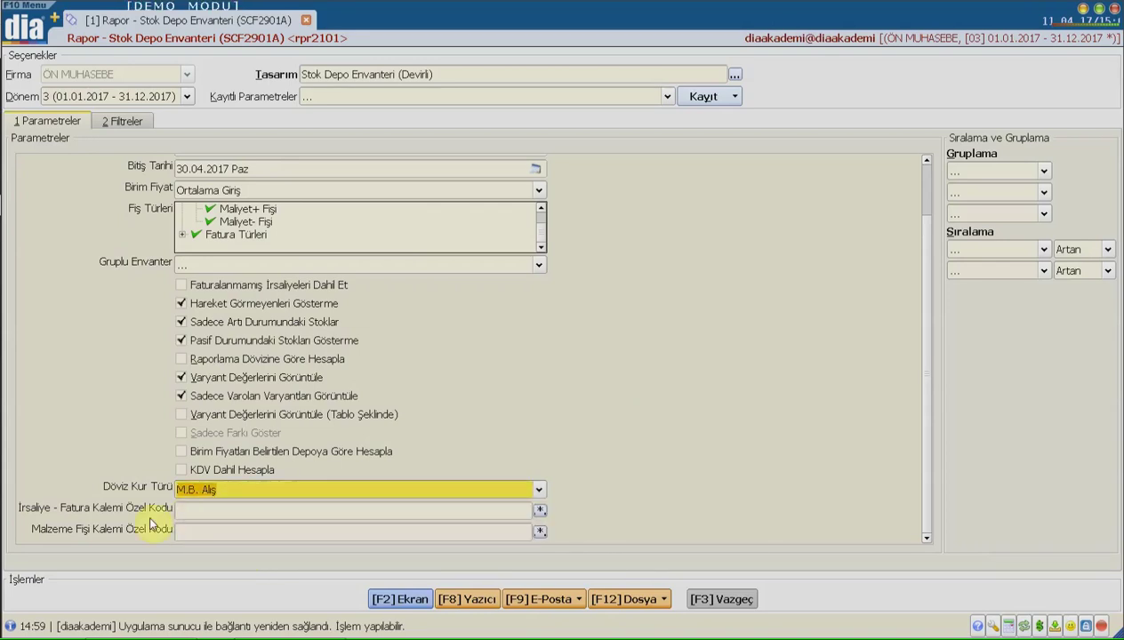
left_click(182, 511)
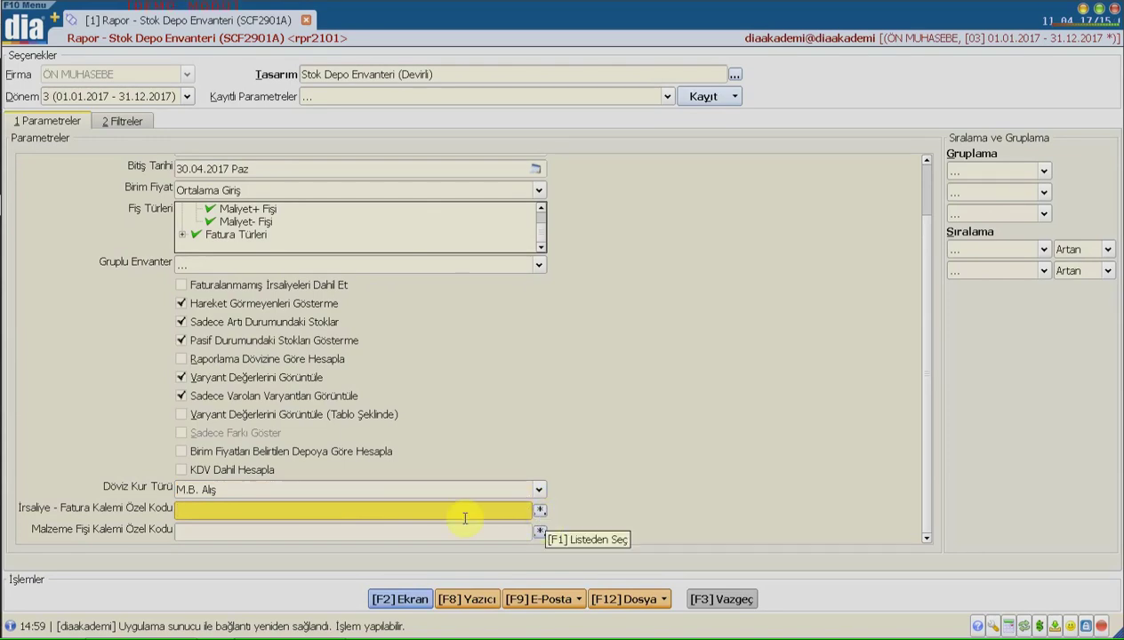
left_click(216, 531)
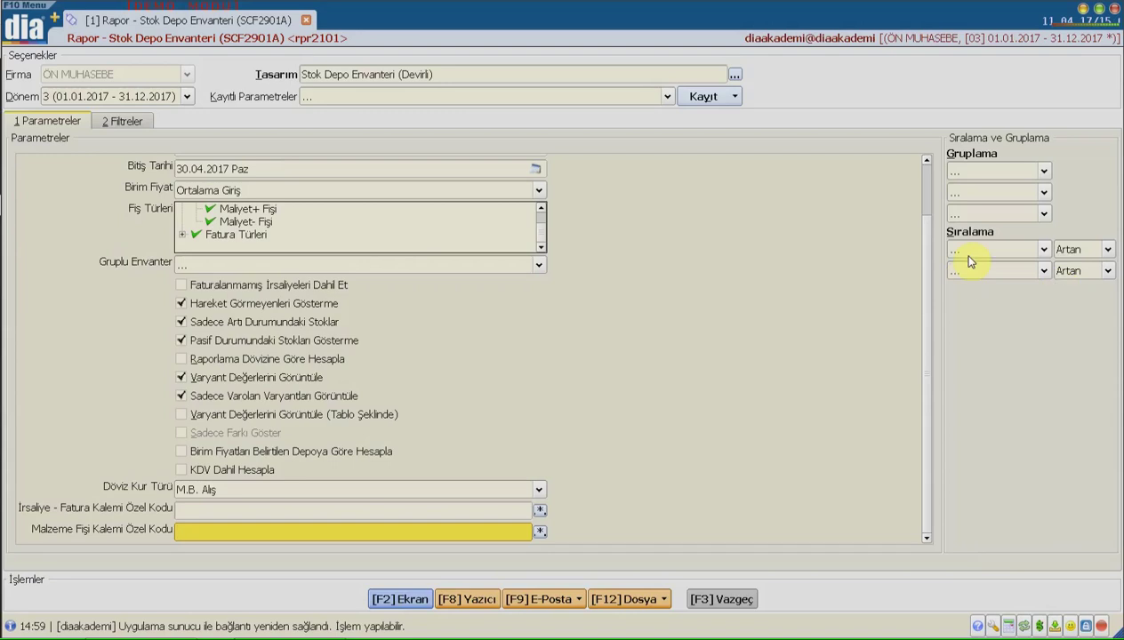
- Review the report's list of filters and display the report on screen
left_click(121, 124)
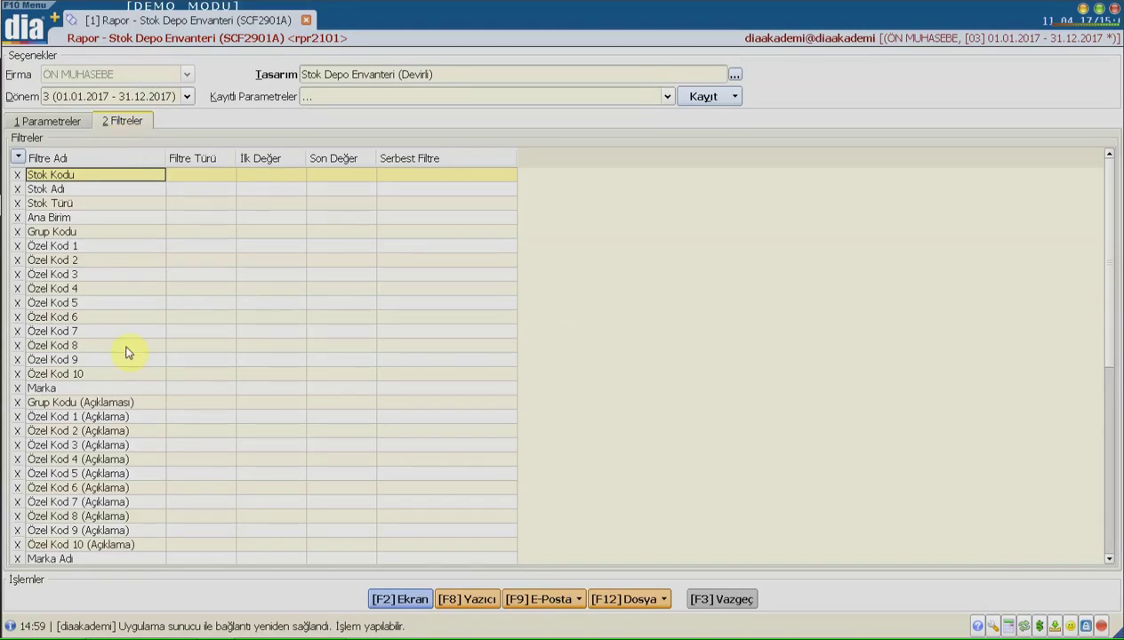
scroll(95, 259, "down", 8)
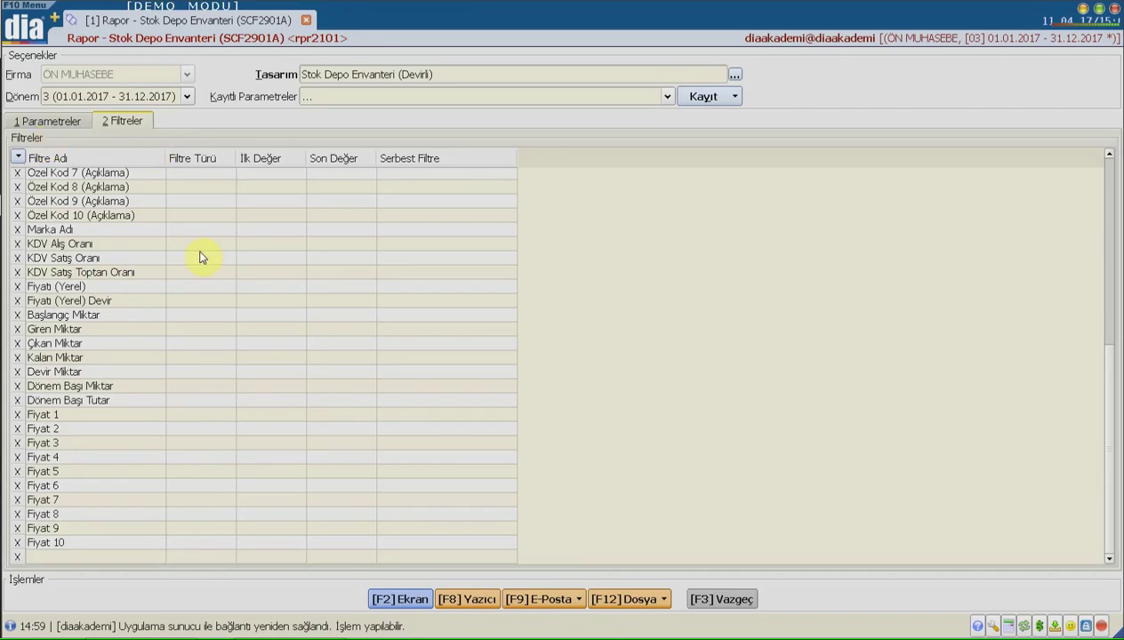
left_click(398, 601)
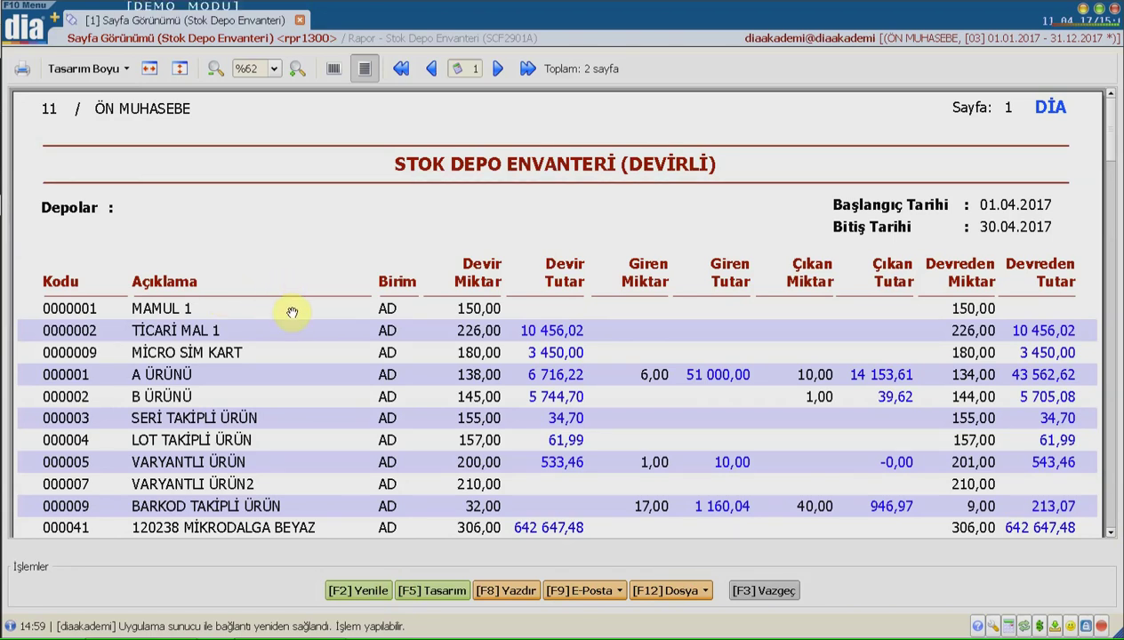
- Examine the carried-over, incoming, outgoing and remaining quantities and amounts of the items across both report pages
scroll(292, 310, "down", 3)
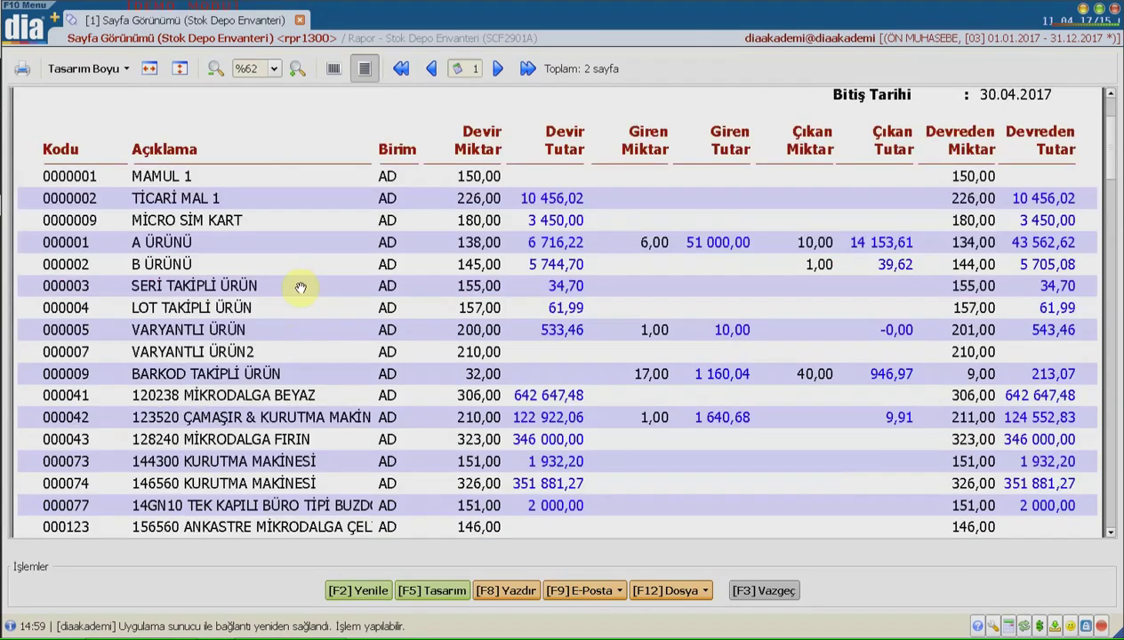
scroll(299, 294, "up", 2)
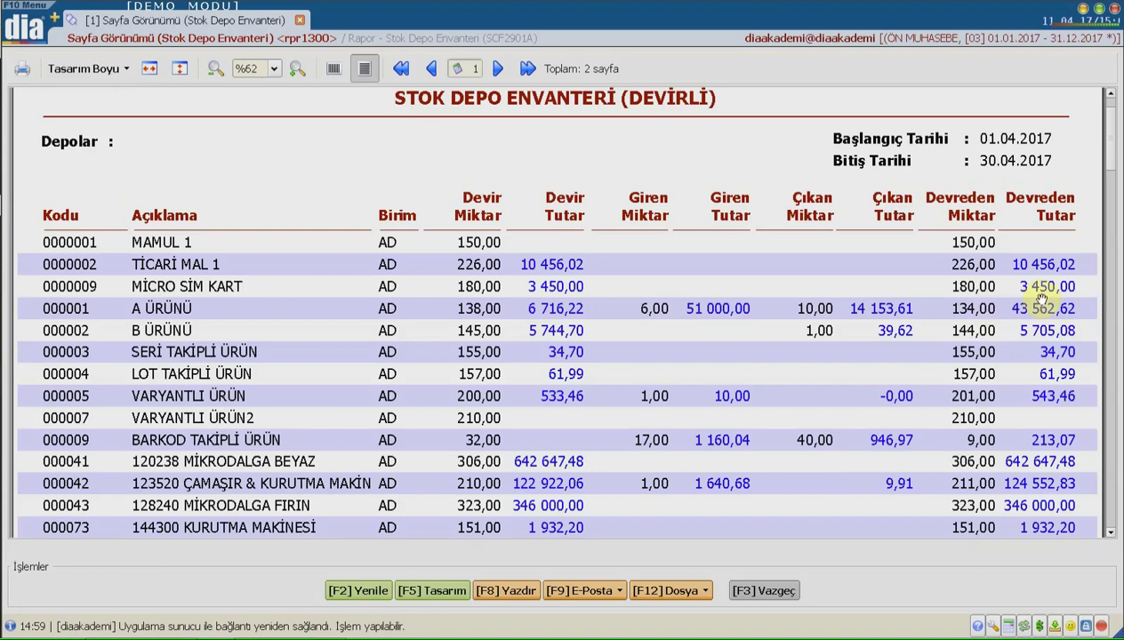
scroll(1031, 329, "down", 10)
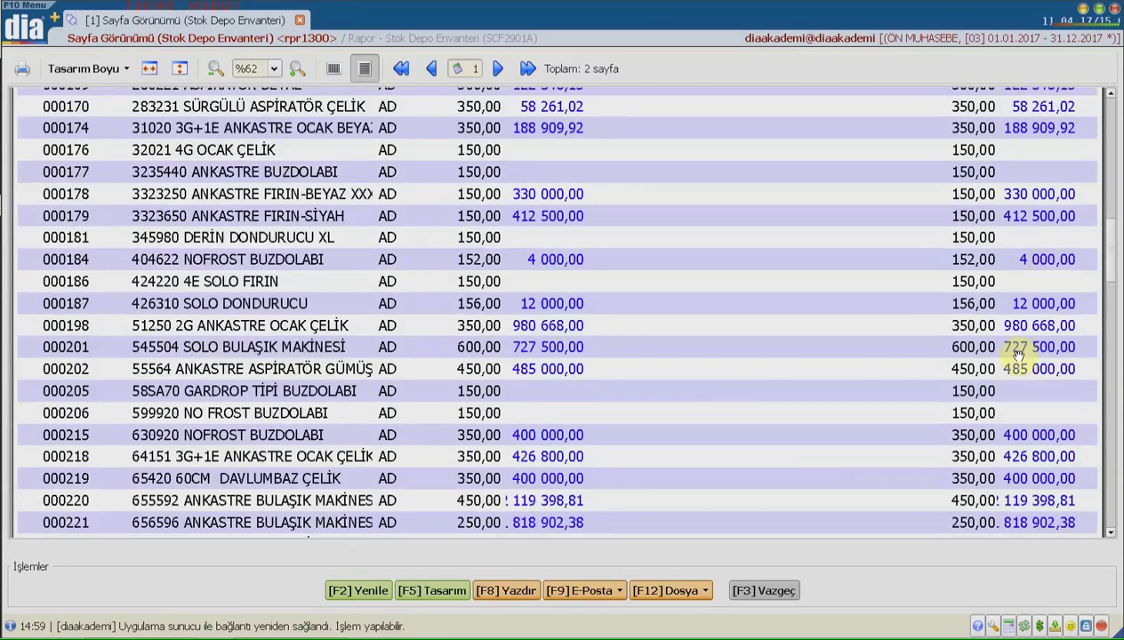
scroll(1018, 353, "down", 15)
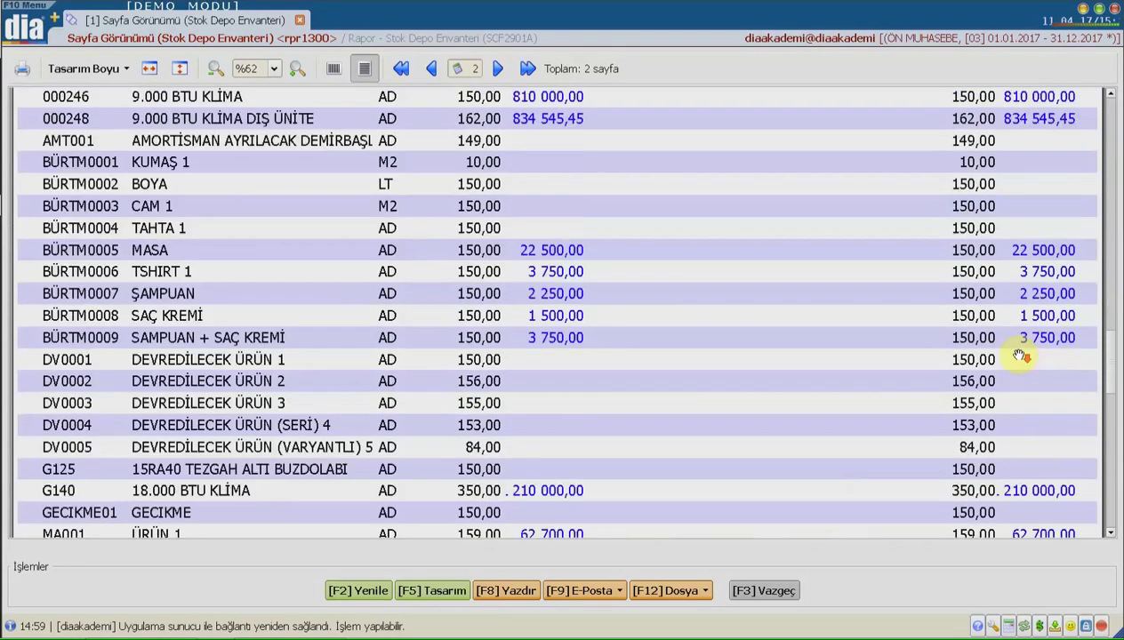
scroll(1020, 356, "down", 2)
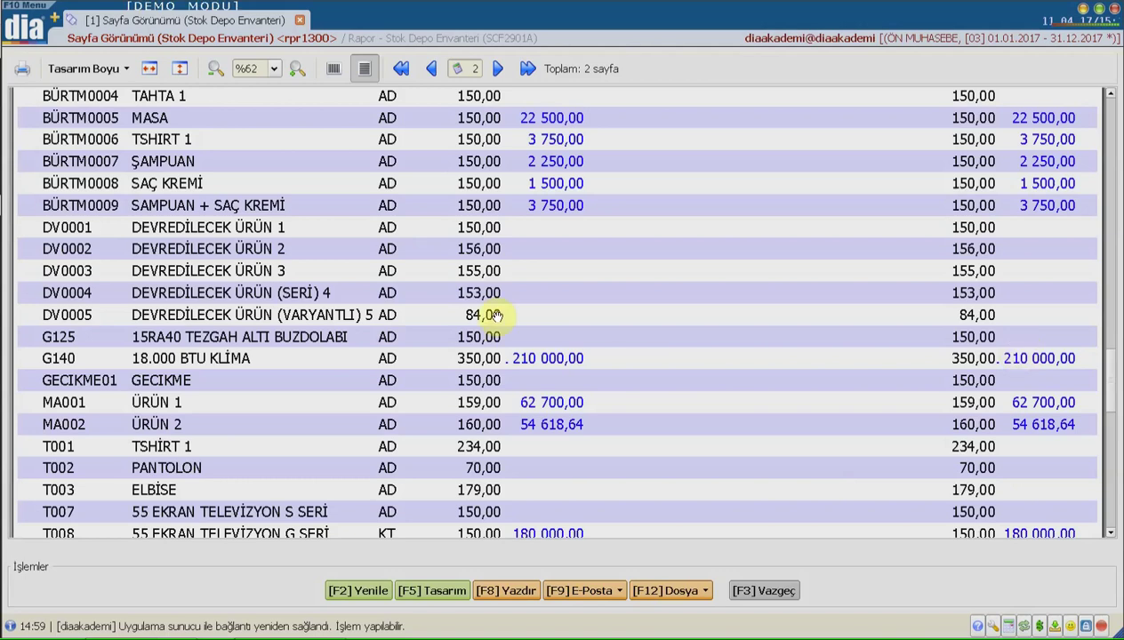
- Open the report's design, accept creating a copy of the standard design, and list the available Satır Alanları fields
left_click(451, 592)
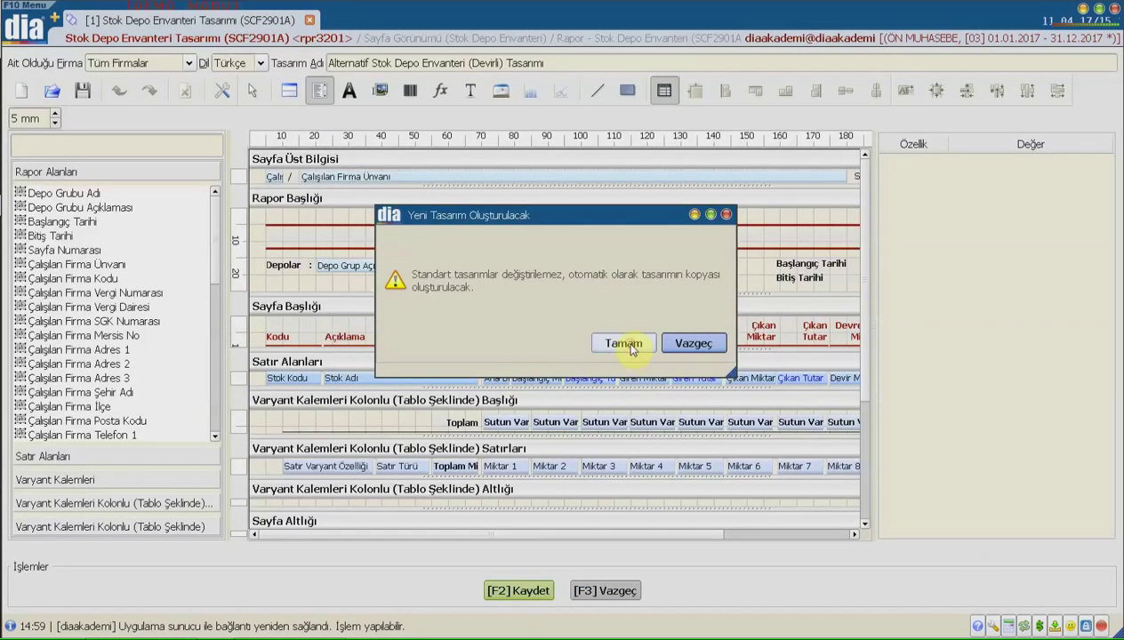
left_click(628, 345)
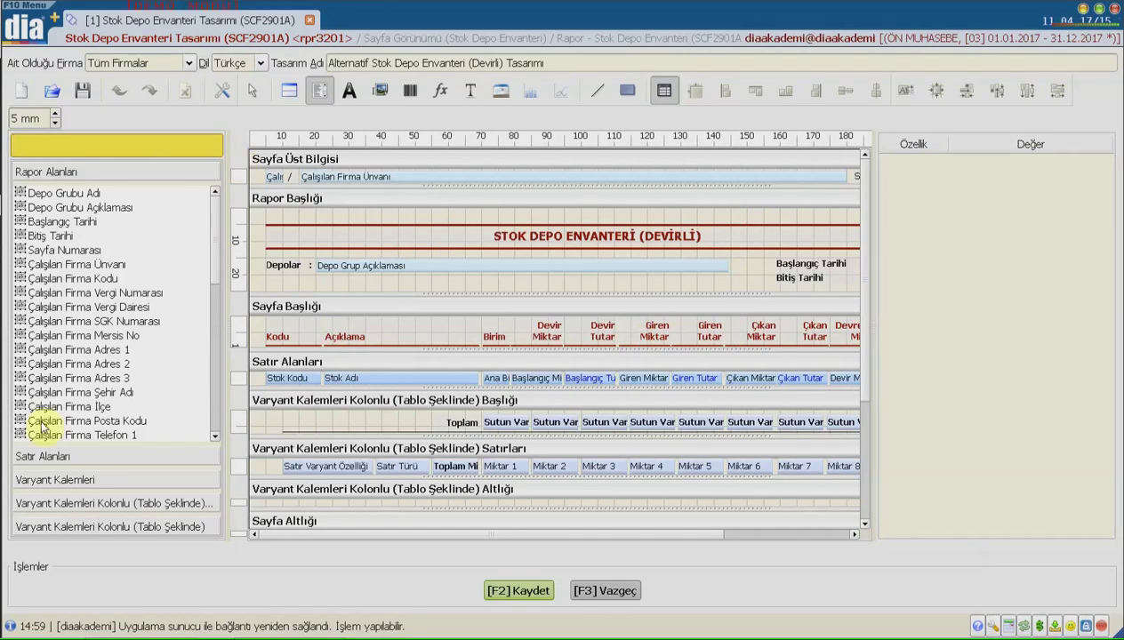
left_click(44, 457)
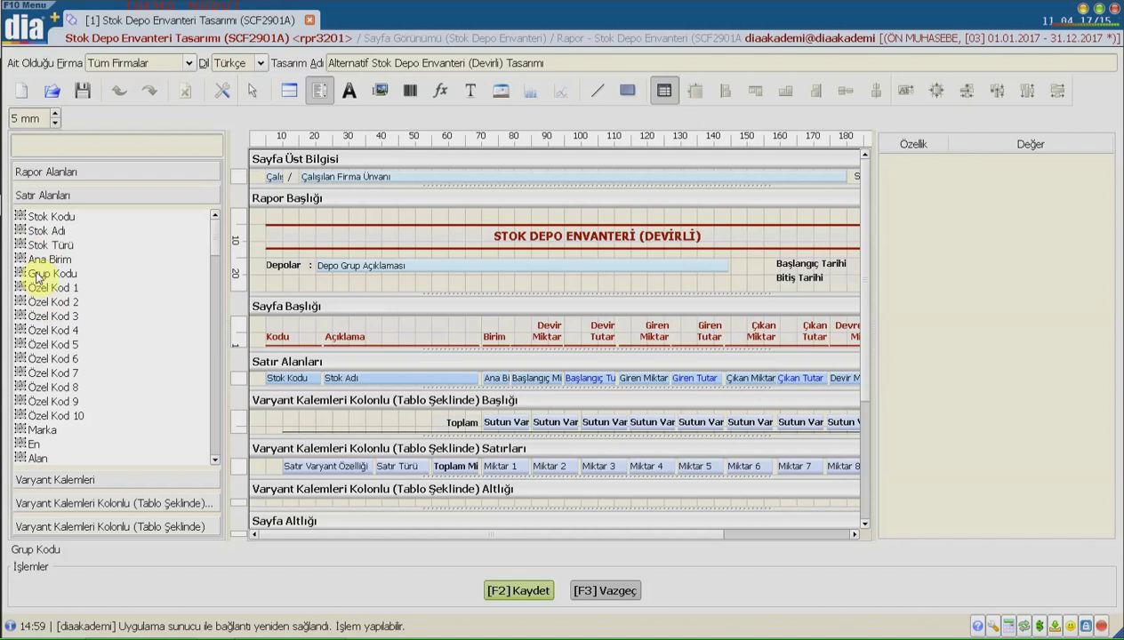
left_click_drag(36, 276, 83, 264)
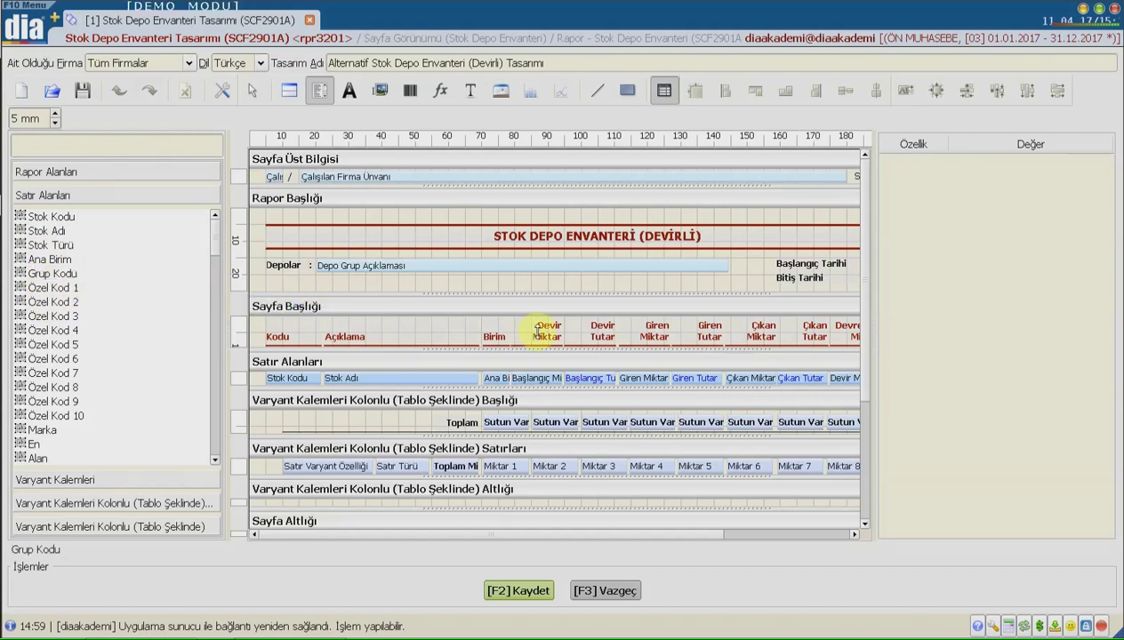